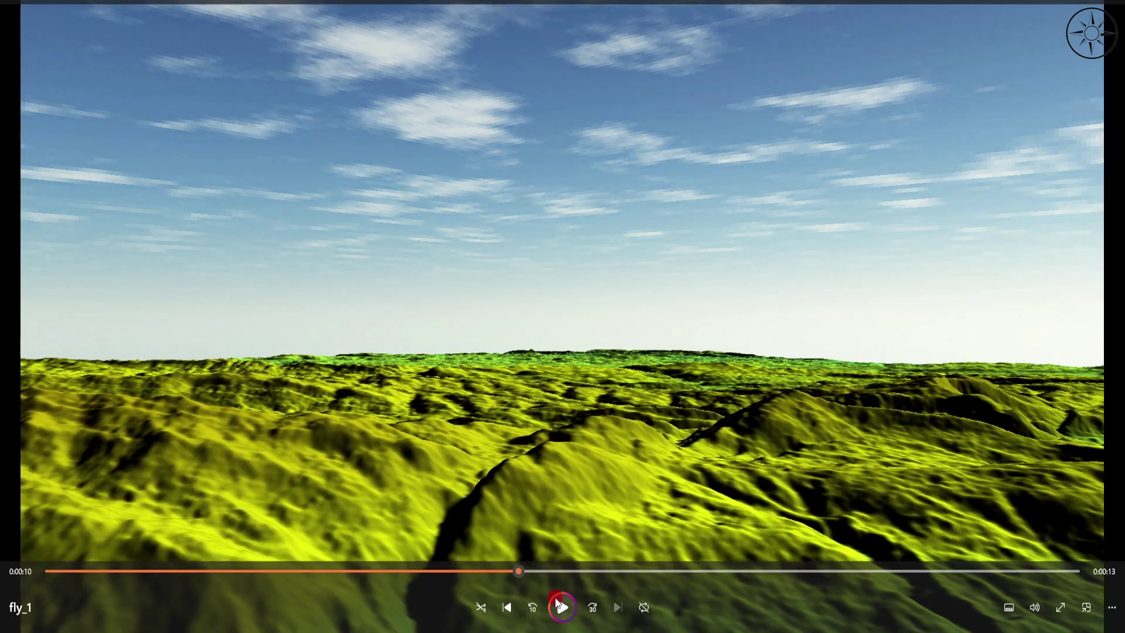
- Resume playback of the fly_1 terrain fly-through video in Media Player
click(560, 606)
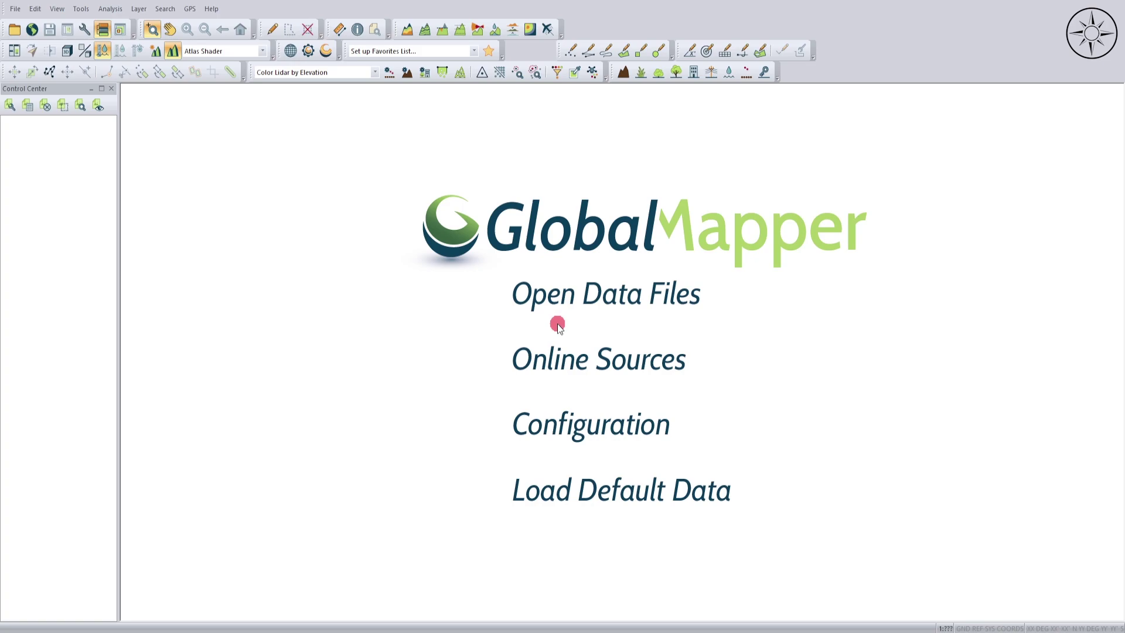
- Open dem.tif from Desktop > dem_gm and load it as elevation data
click(15, 31)
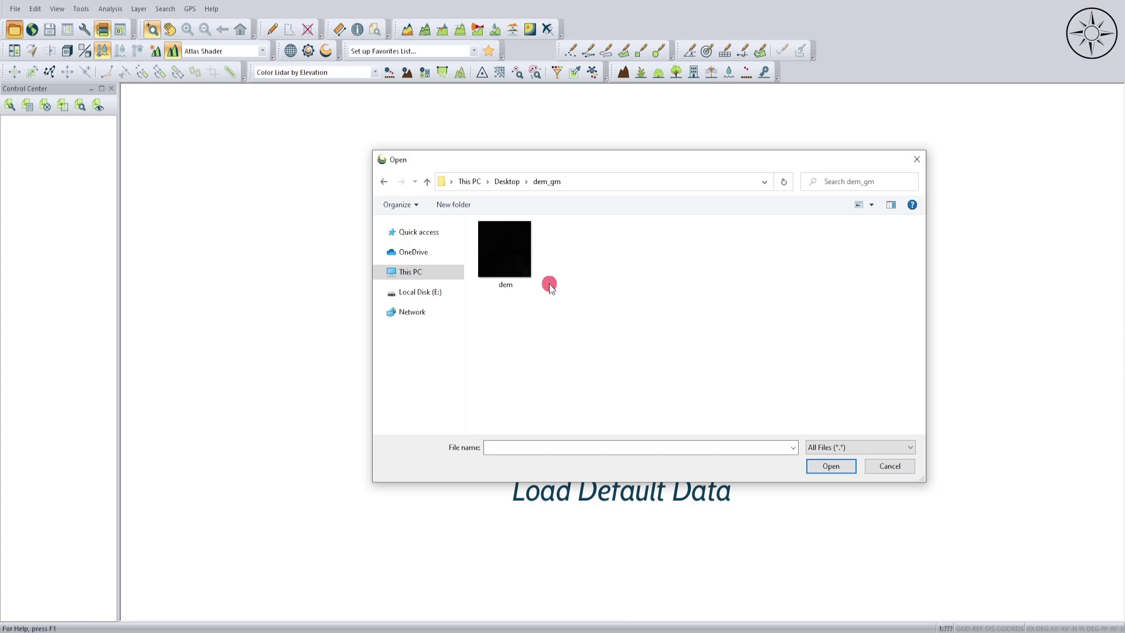
click(522, 262)
click(830, 467)
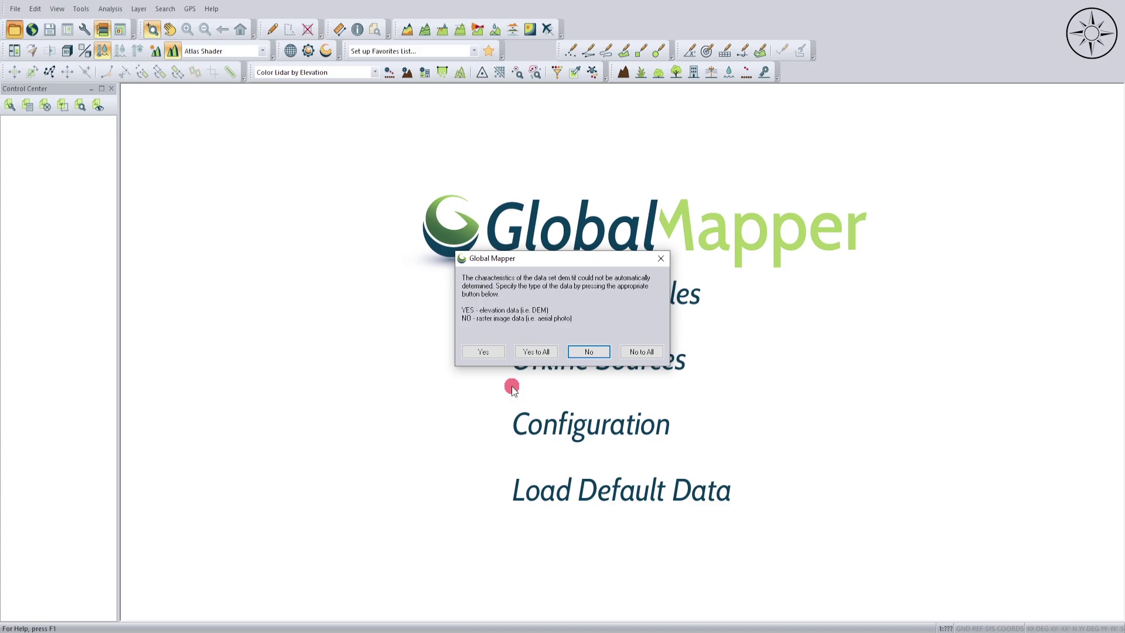
click(490, 353)
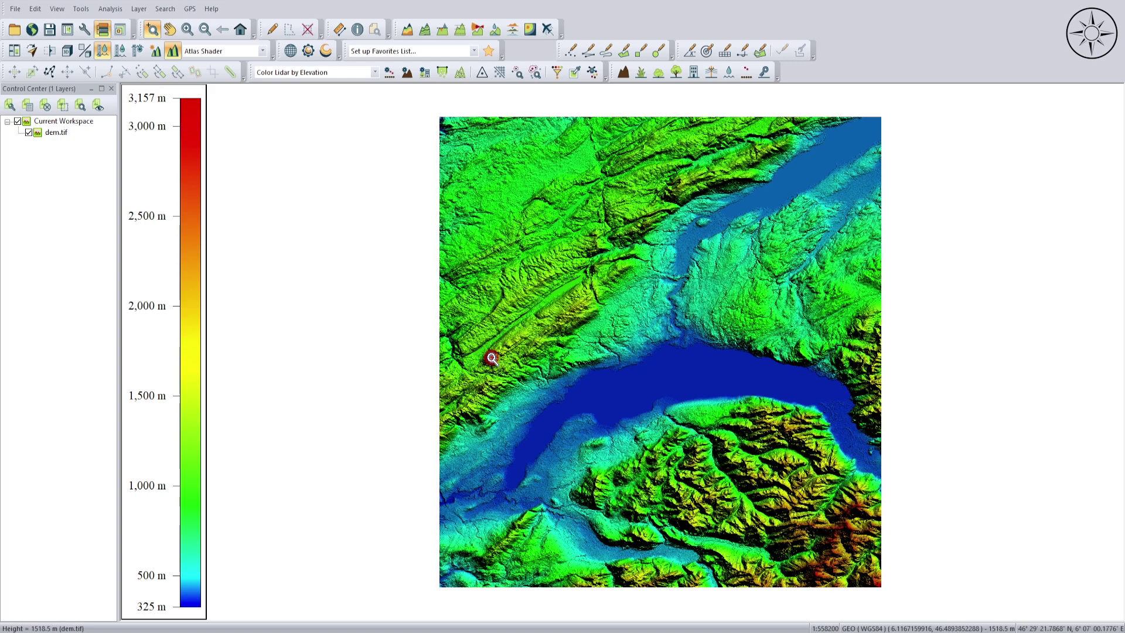
- Try the Color Ramp Shader, then recolour the elevation map with the Global Shader
click(204, 52)
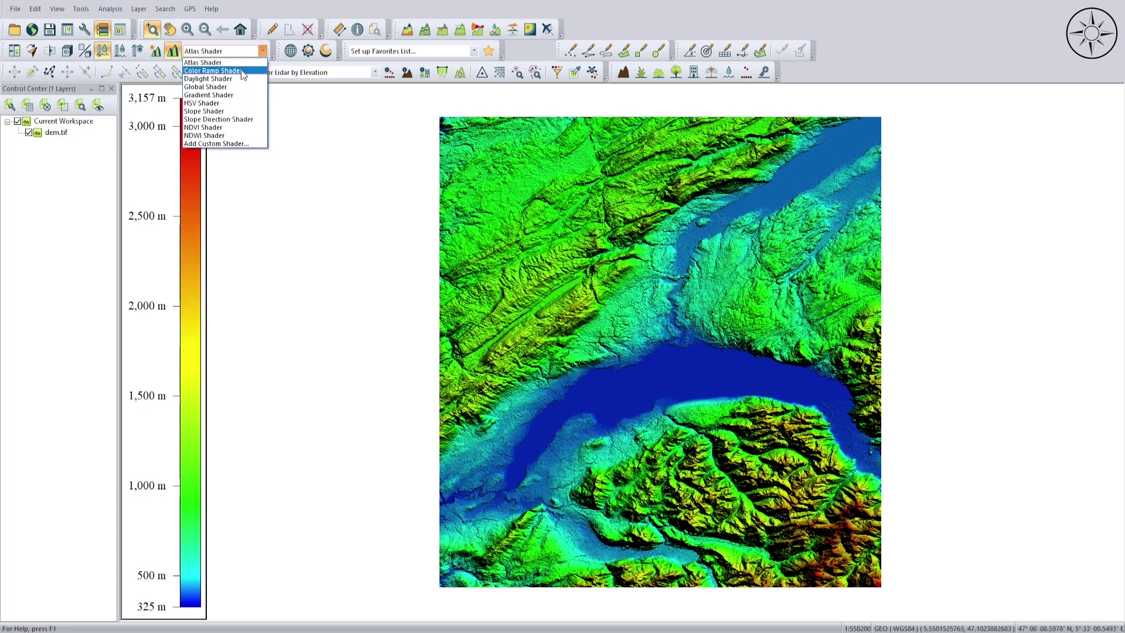
click(242, 71)
click(243, 51)
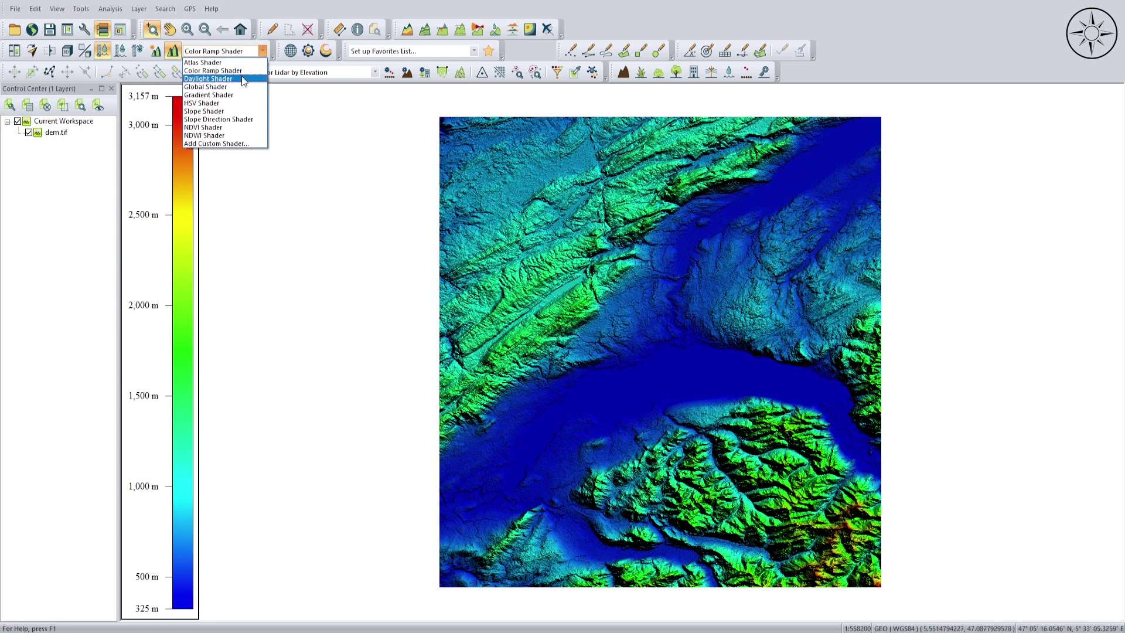
click(241, 87)
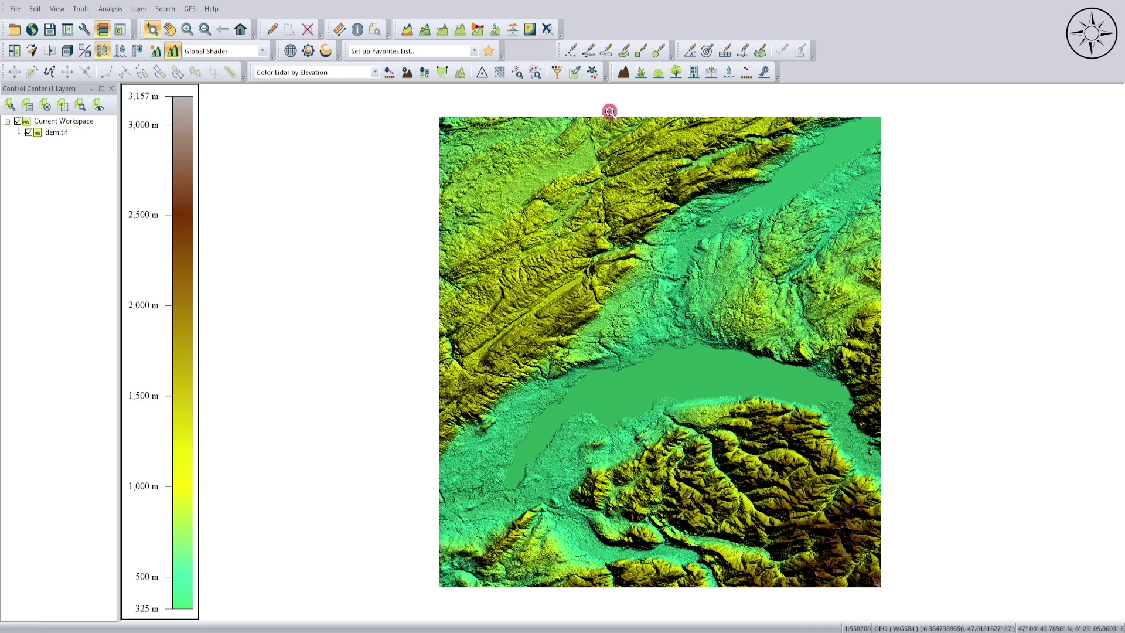
- Start a vertex-mode line south of the lake and trace it north and west along the northern ridge
click(589, 52)
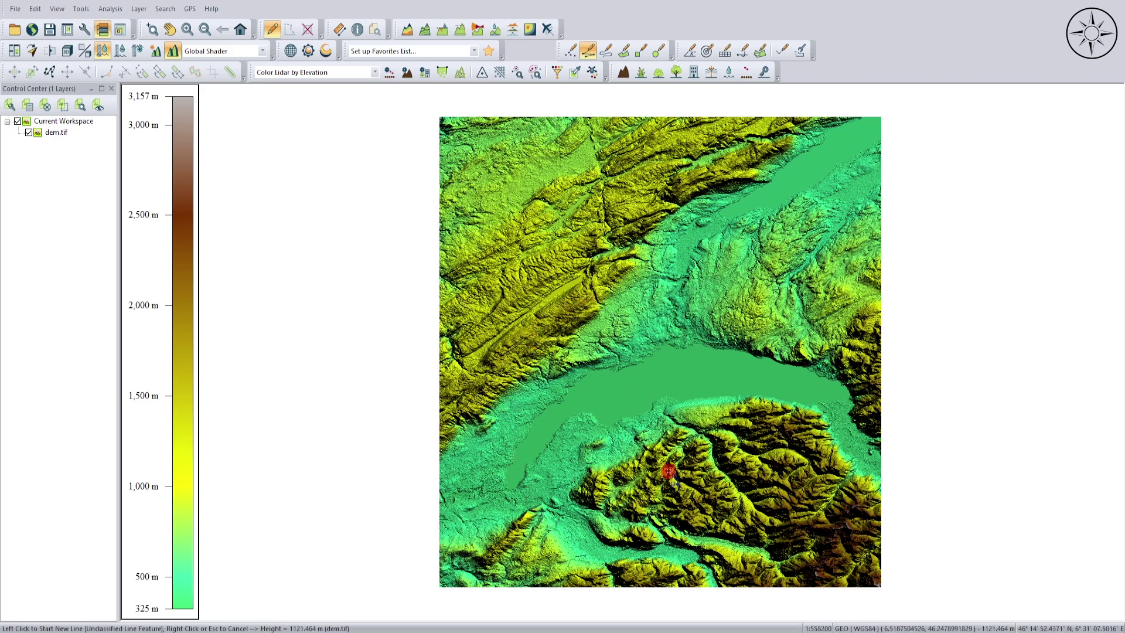
click(666, 454)
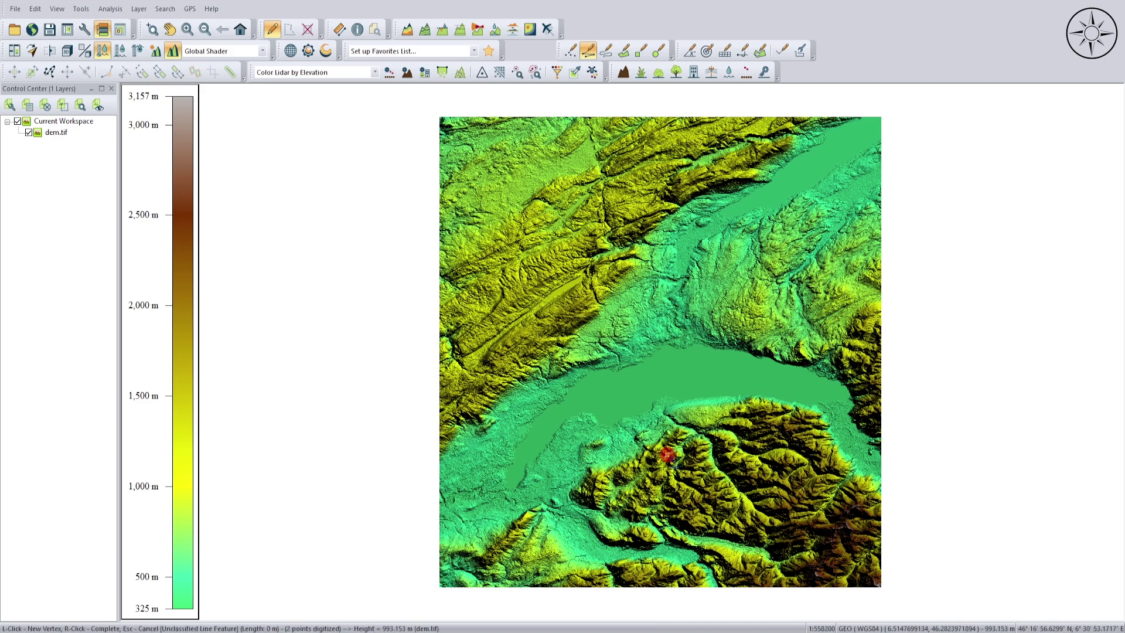
click(661, 404)
click(641, 357)
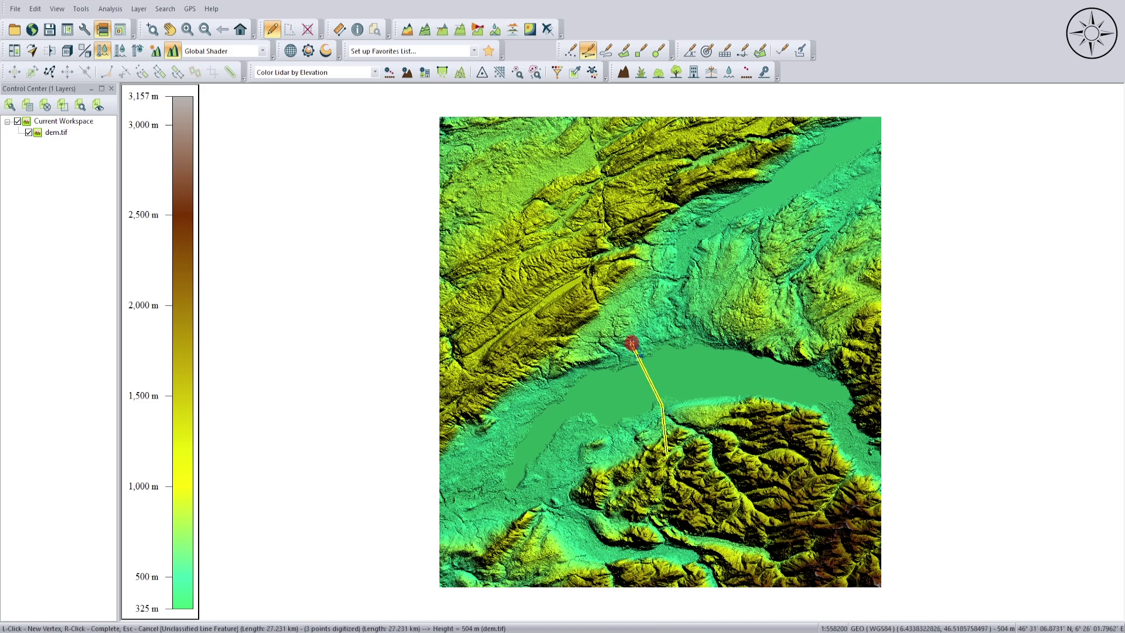
click(615, 314)
click(578, 286)
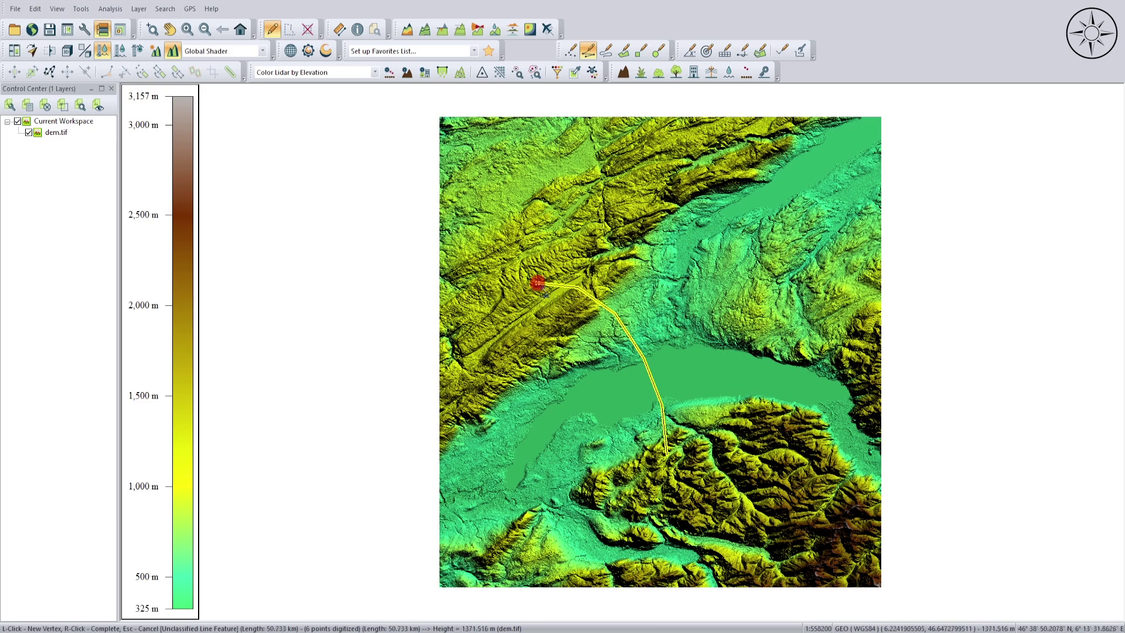
click(536, 282)
- Bring the line south-west down the ridge and curve it back south-east toward its start
click(504, 297)
click(490, 339)
click(497, 374)
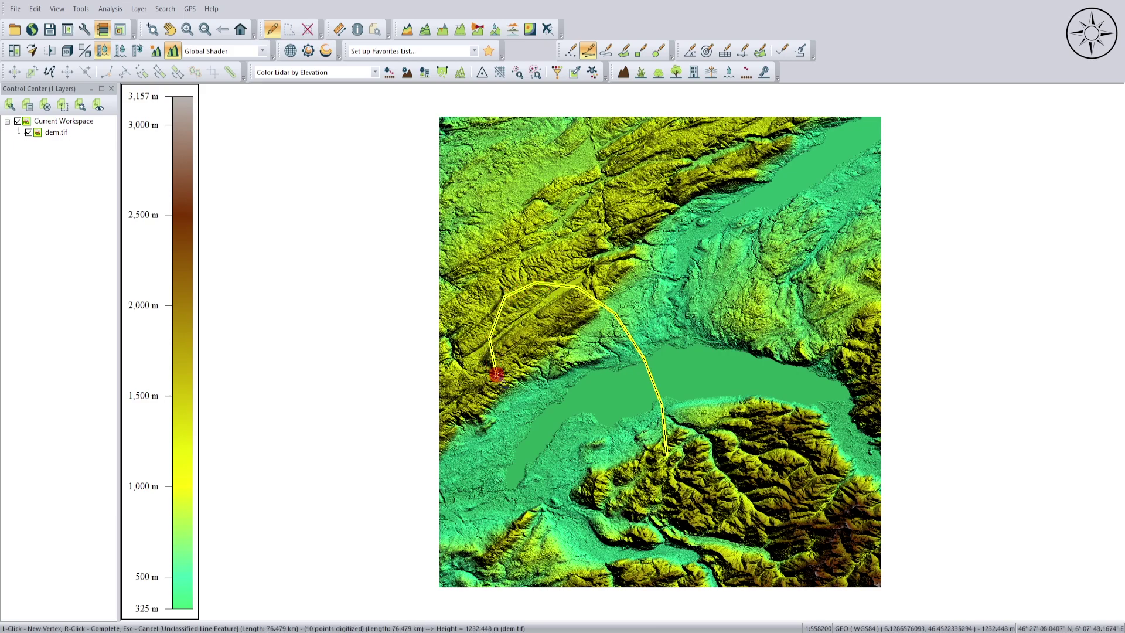
click(510, 403)
click(567, 455)
click(631, 473)
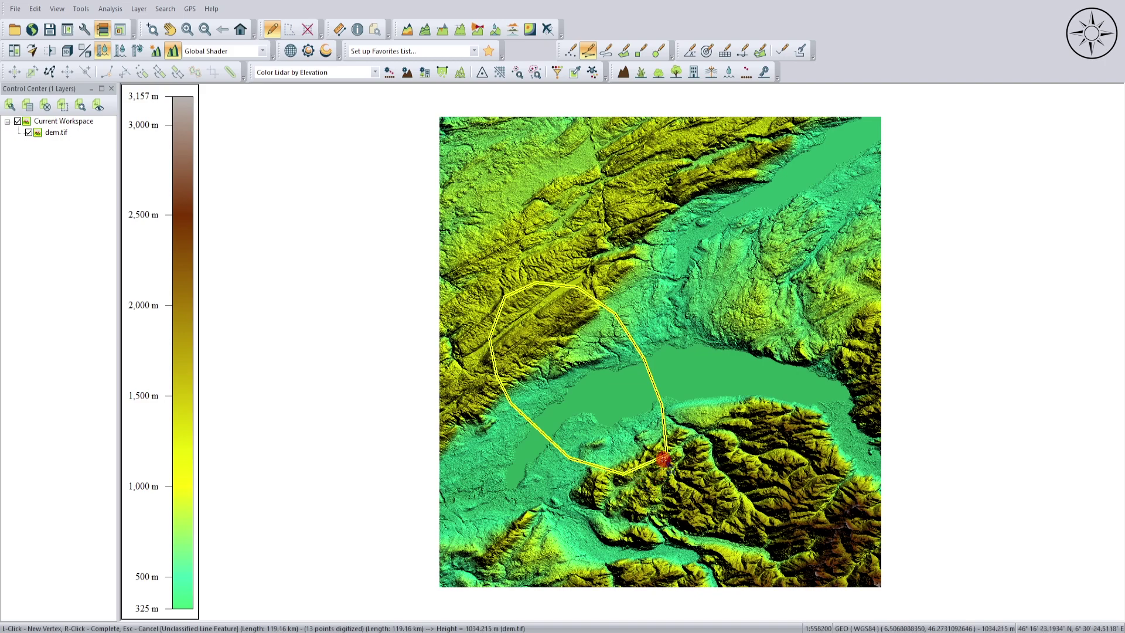
- Finish the line and save it as a new feature named 'f'
right_click(663, 459)
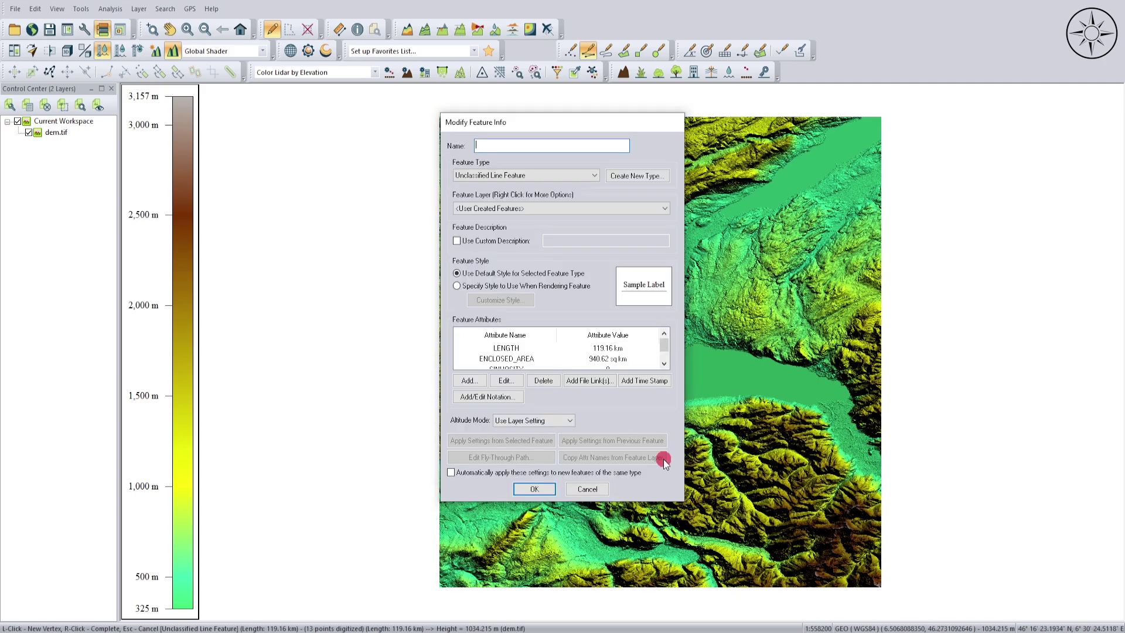
text(fly)
click(532, 489)
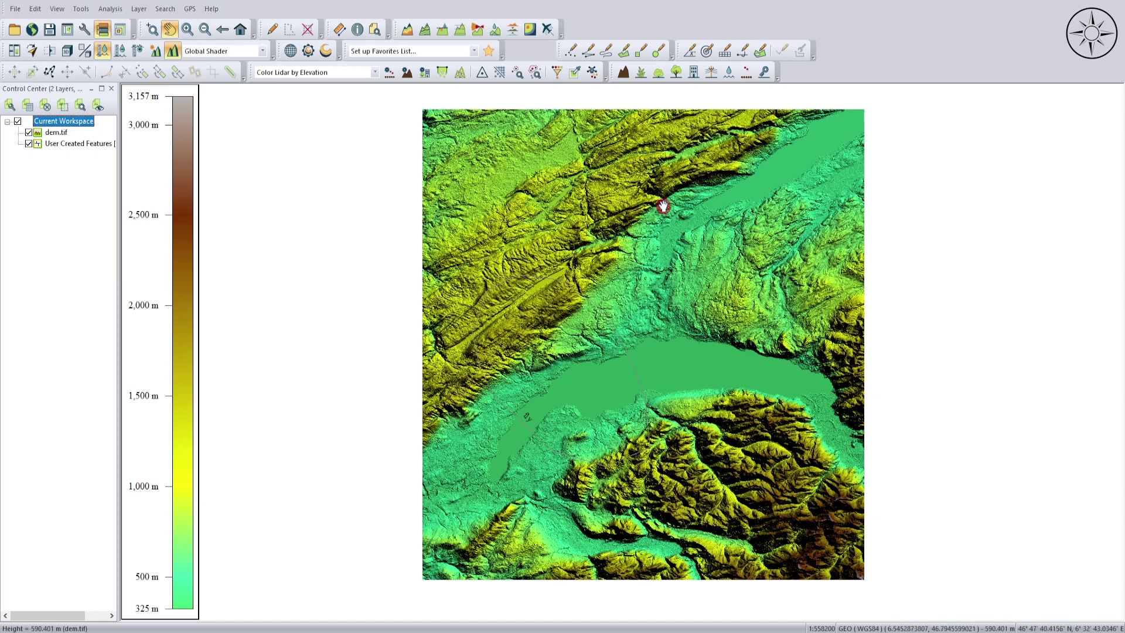
- Generate fly-through data for the line: a 40-second flight 1500 m above ground
click(566, 58)
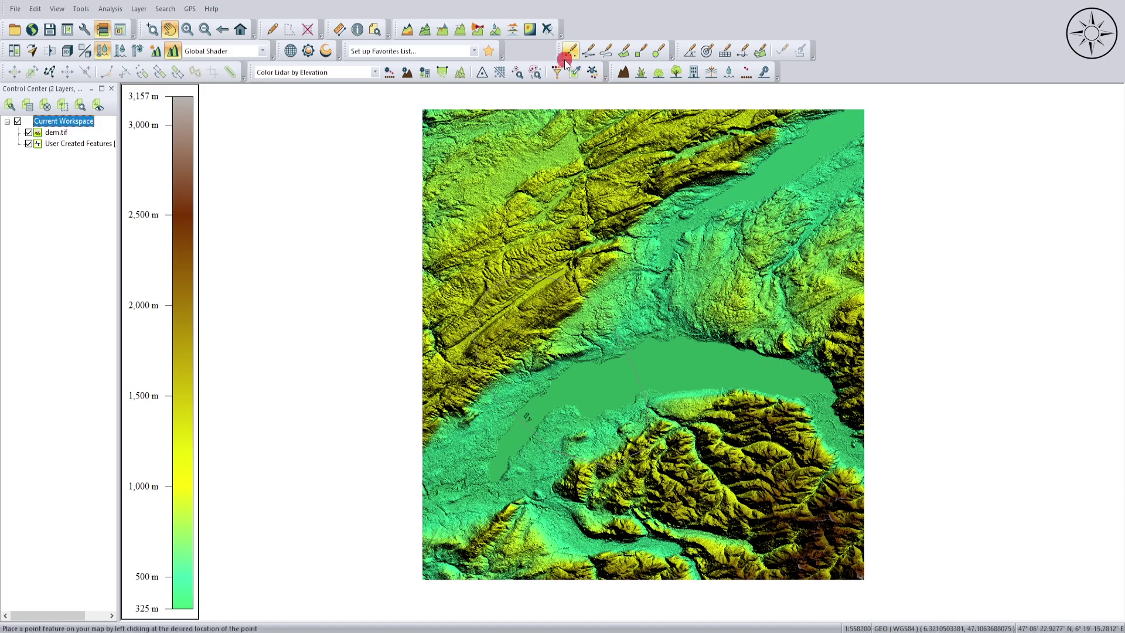
click(549, 34)
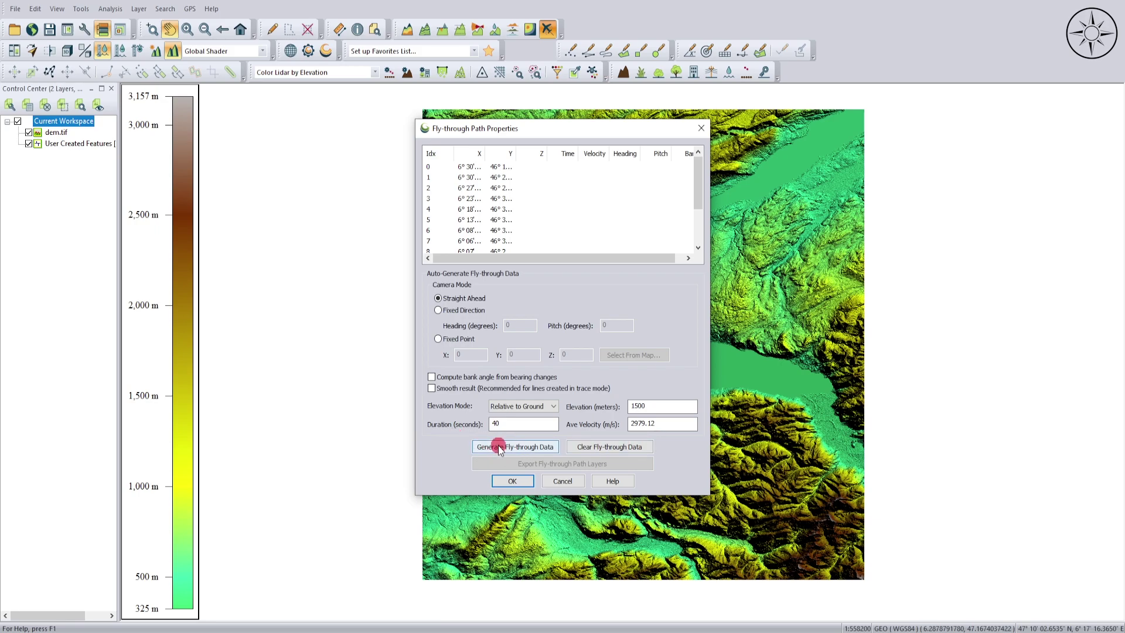
click(665, 421)
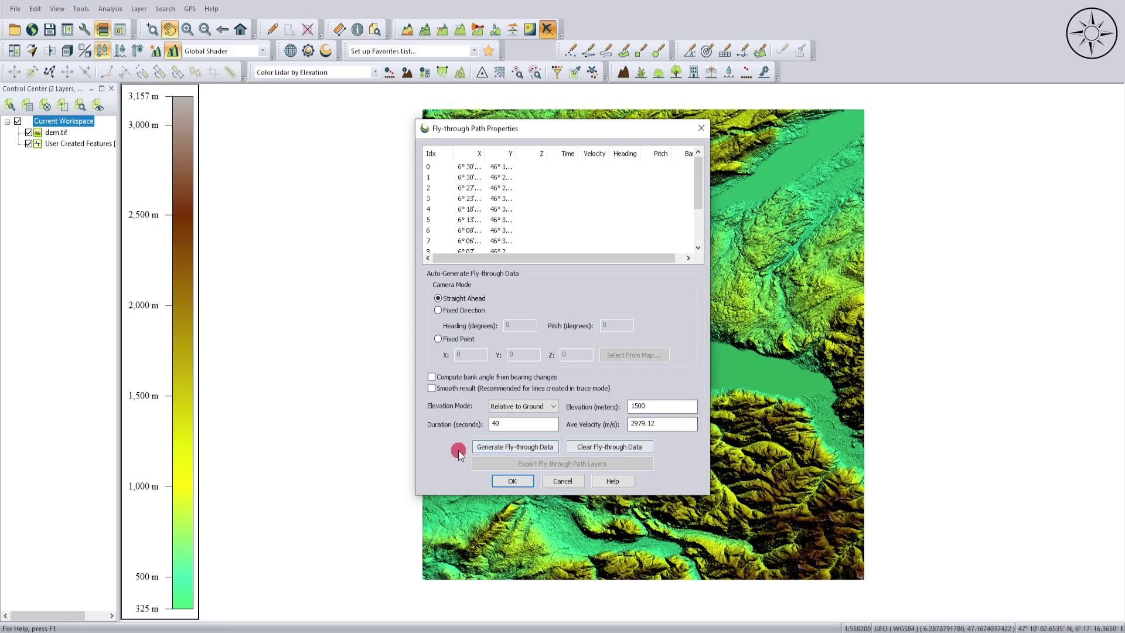
click(516, 423)
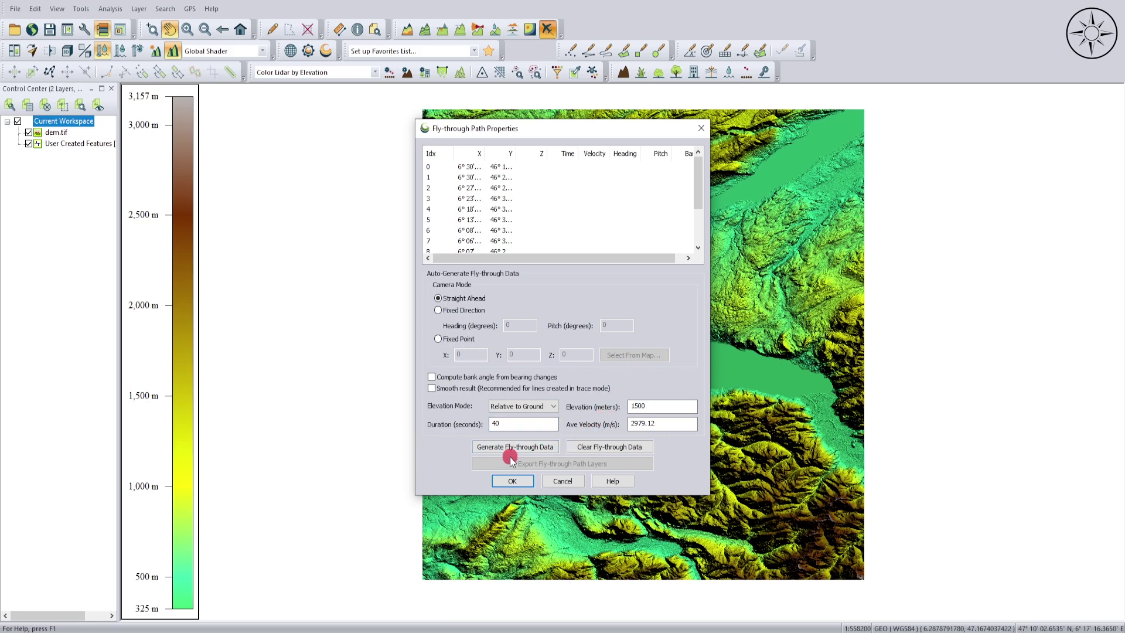
click(530, 447)
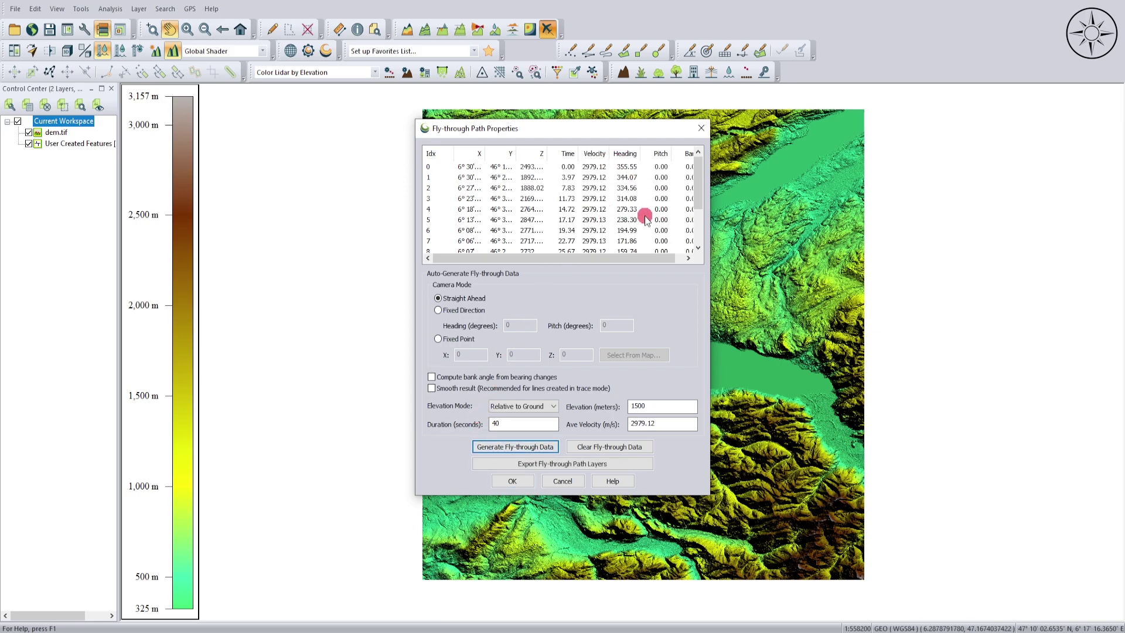
click(513, 481)
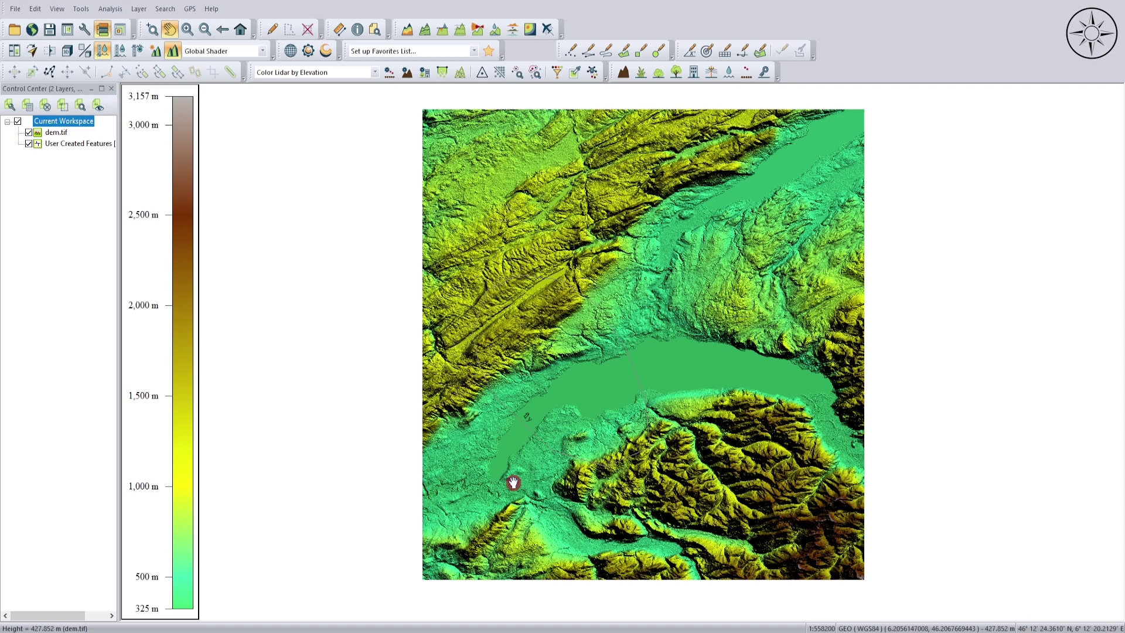
- Show the lake terrain in 3D view and rotate it to a new angle
click(67, 52)
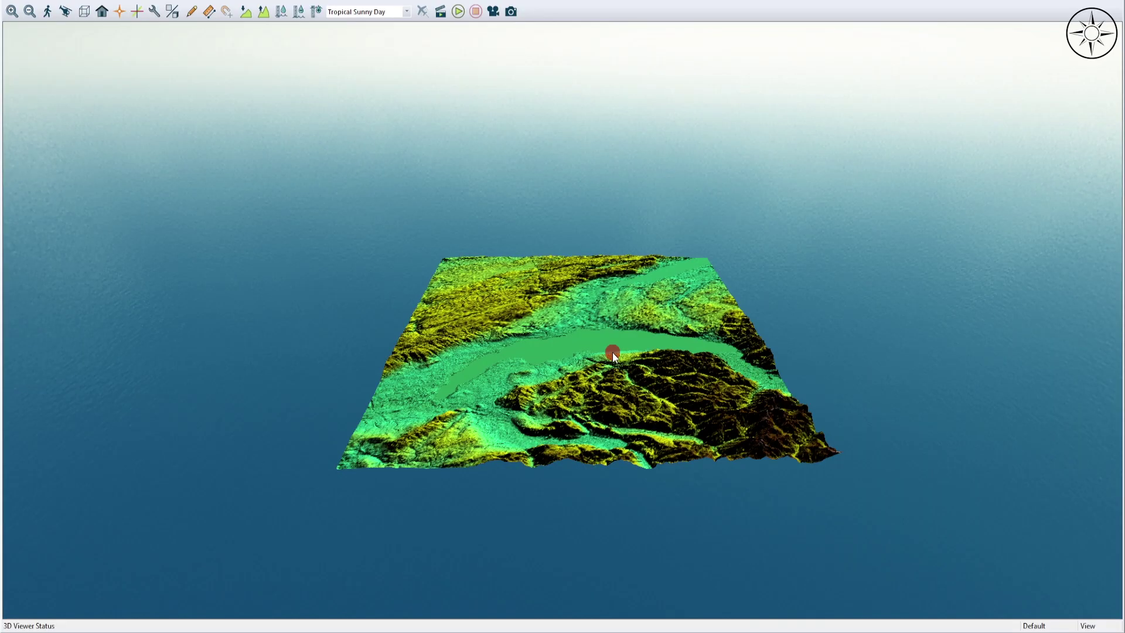
mouse_move(680, 416)
mouse_down()
mouse_move(589, 398)
mouse_move(450, 224)
mouse_up()
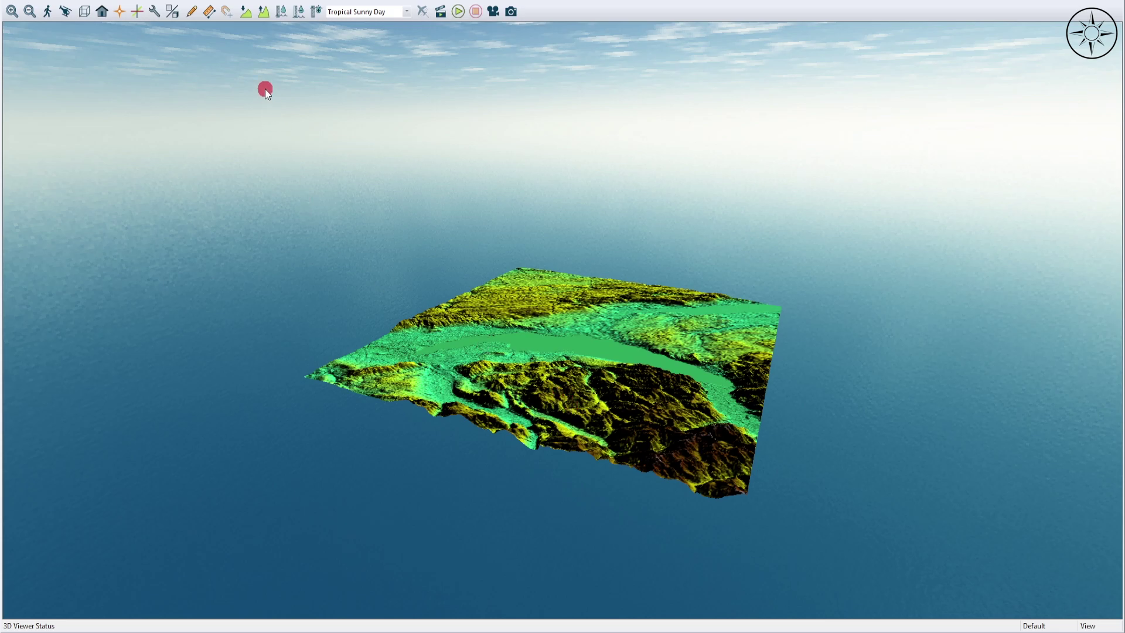
click(262, 13)
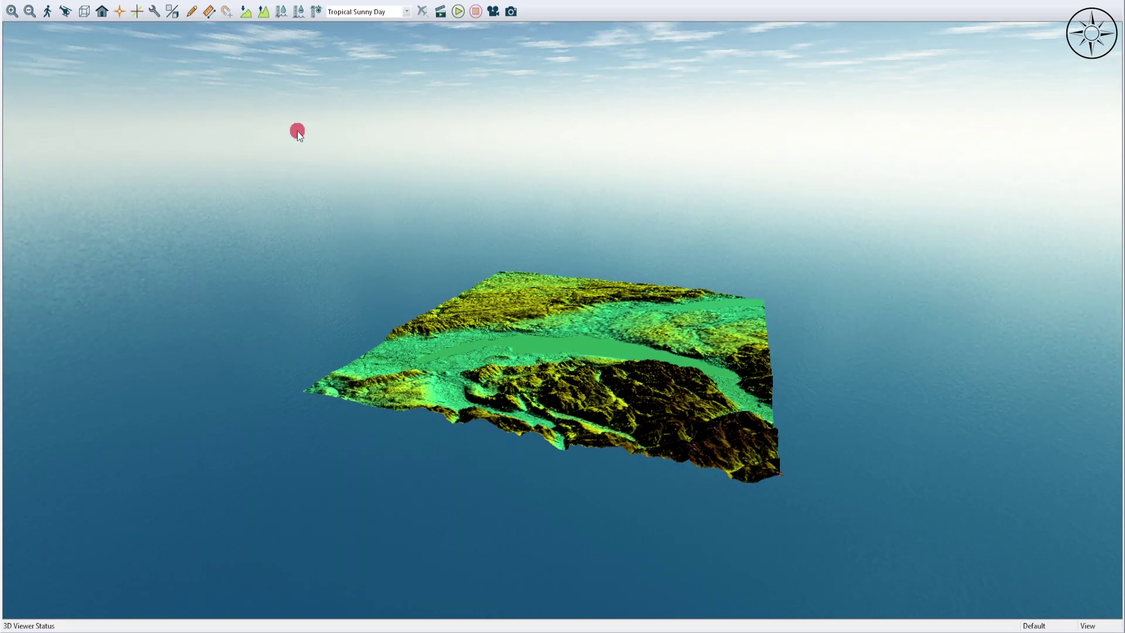
- Preview the Cloudy Light Rays and Sunset skies, then return to Tropical Sunny Day
click(381, 12)
click(363, 31)
click(384, 13)
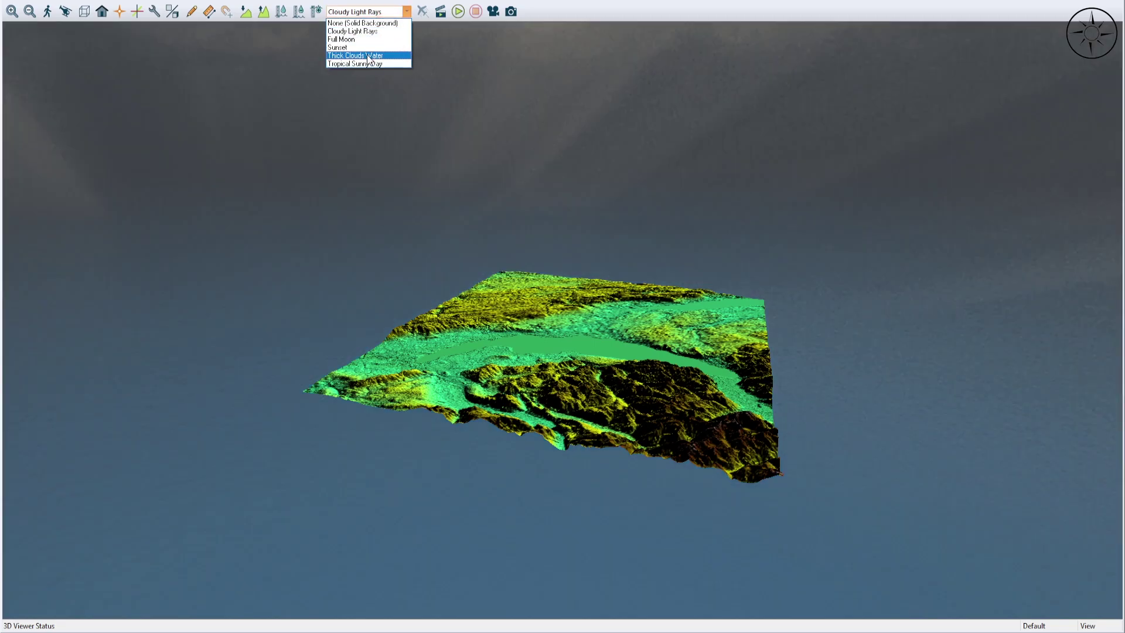
click(366, 48)
click(398, 12)
click(360, 64)
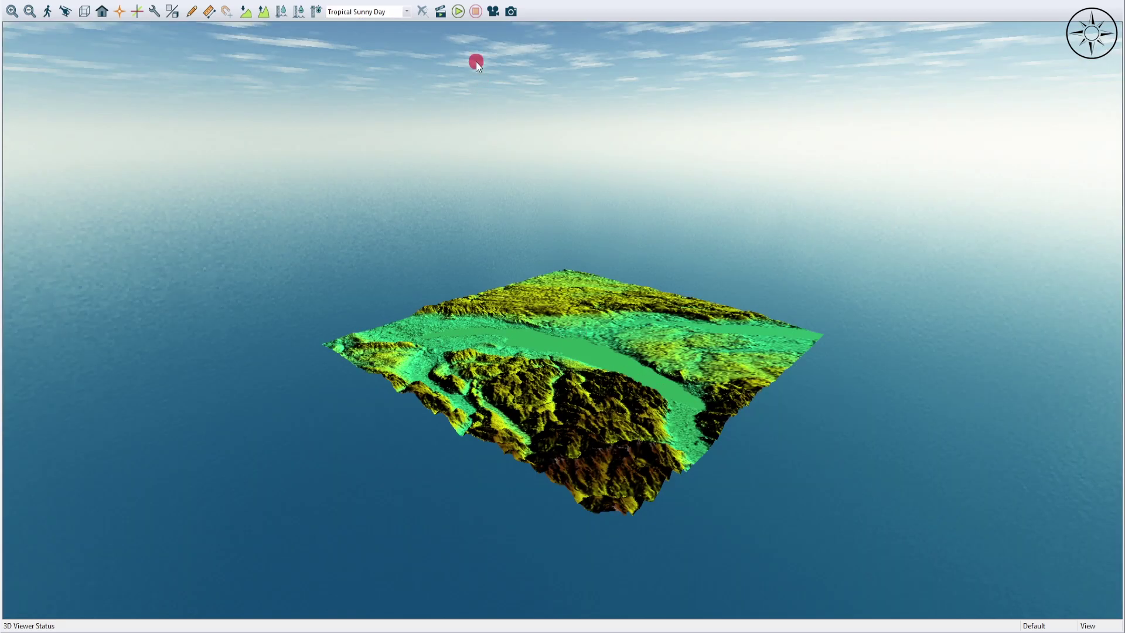
click(458, 11)
click(489, 38)
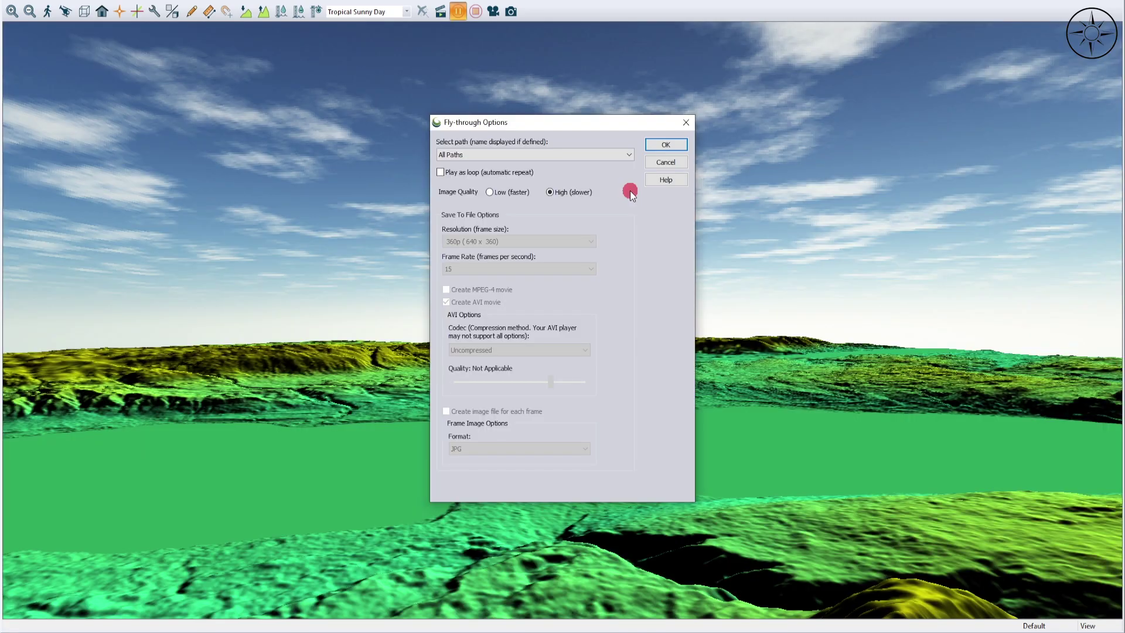
click(671, 149)
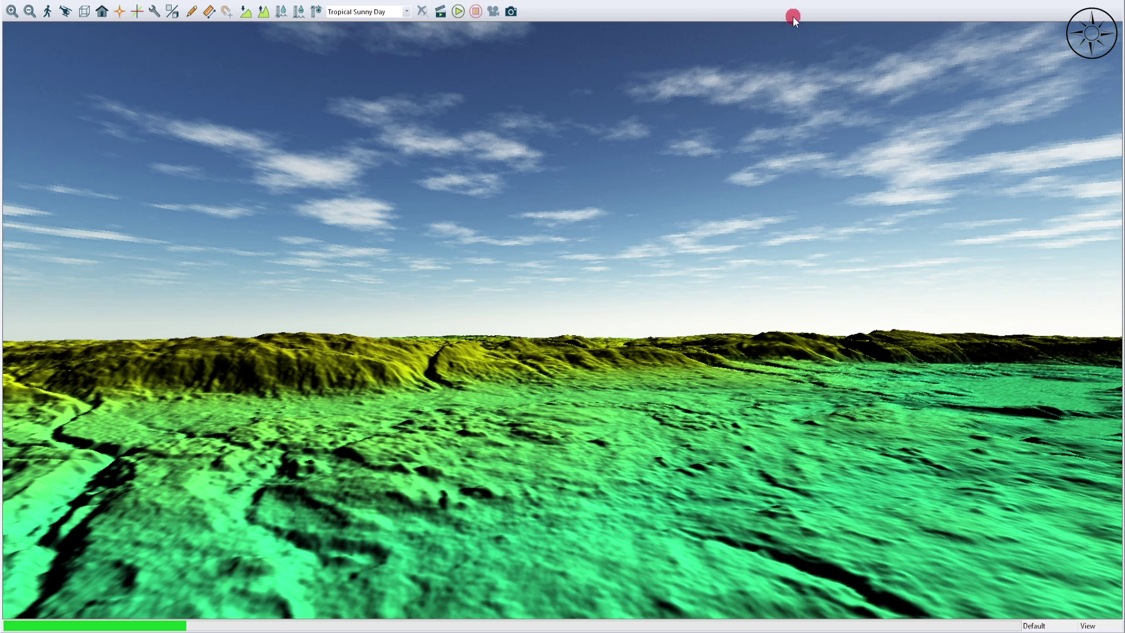
click(1118, 4)
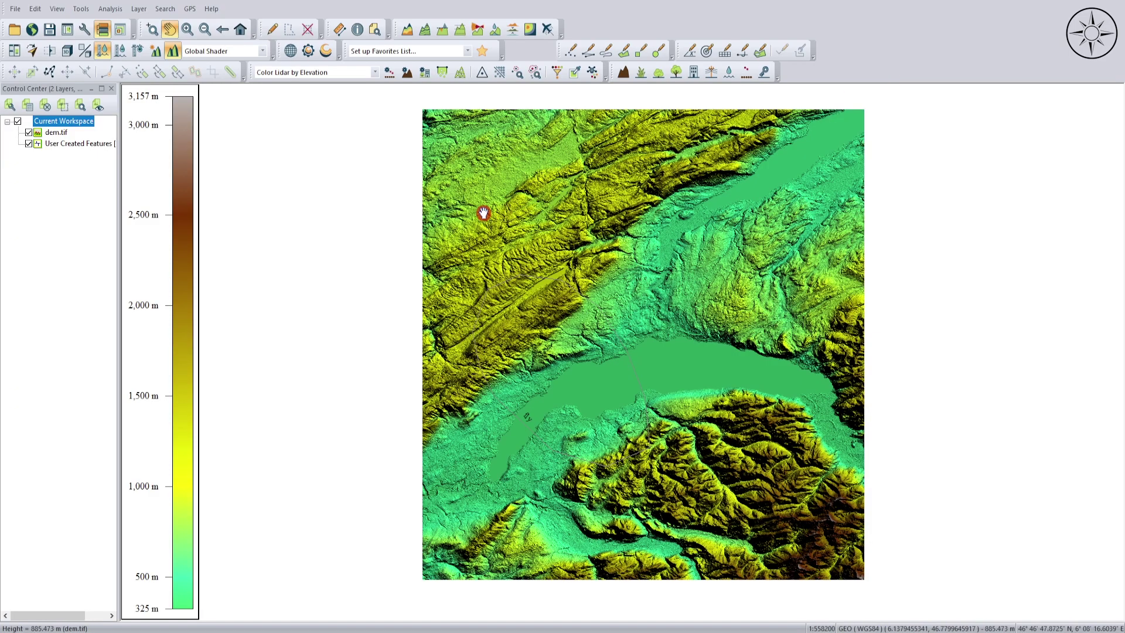
click(67, 52)
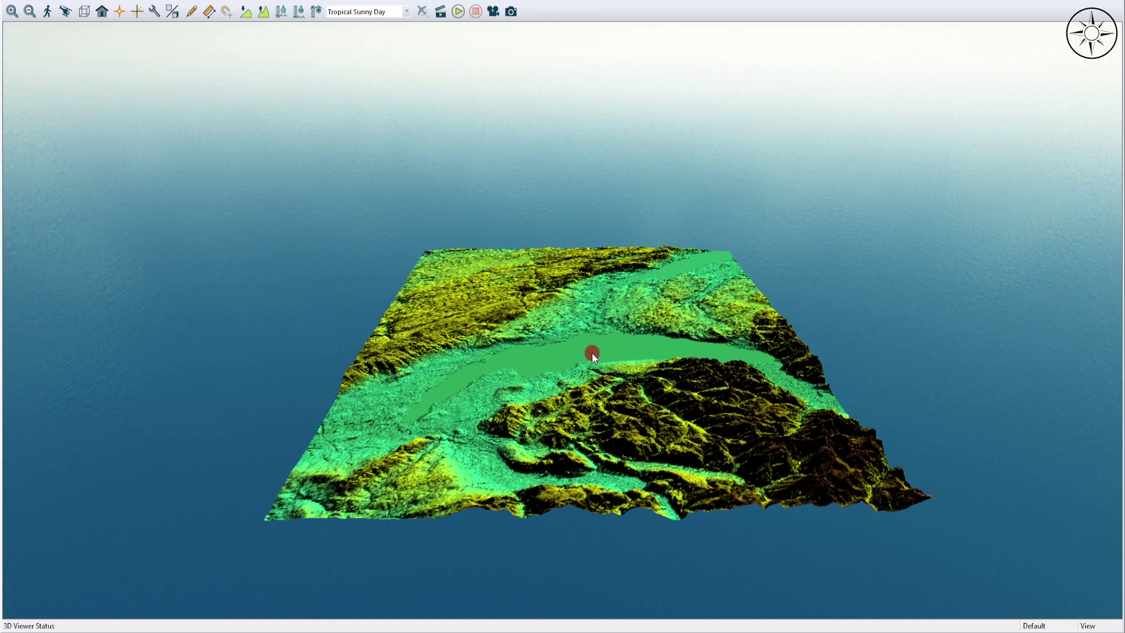
- Set the fly-through video export to 1080p resolution at 30 fps
click(494, 12)
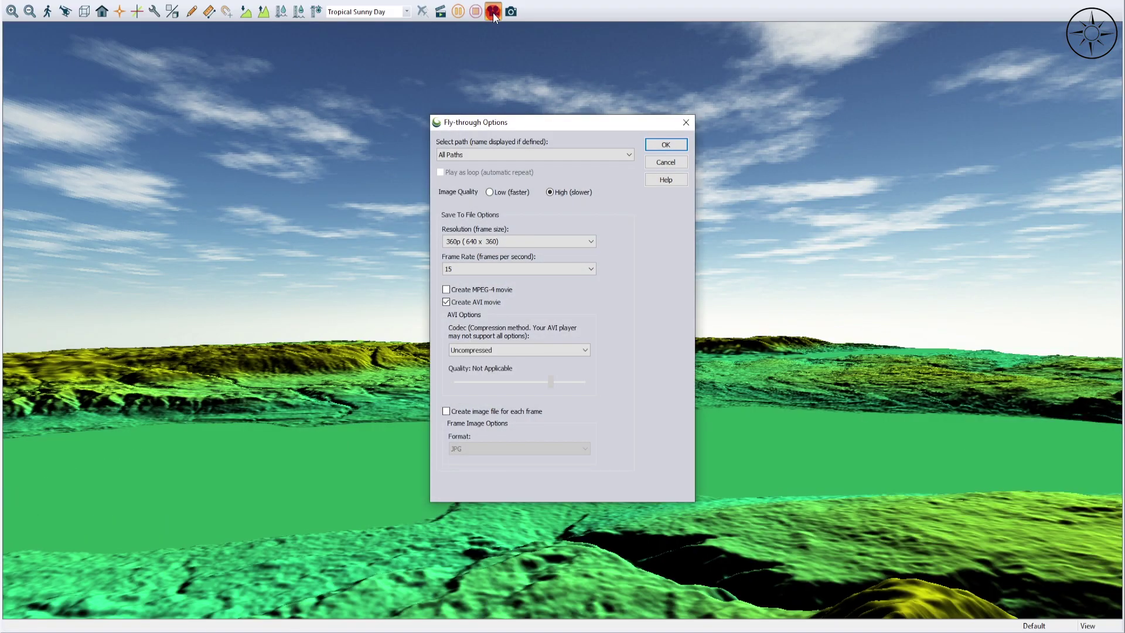
click(569, 241)
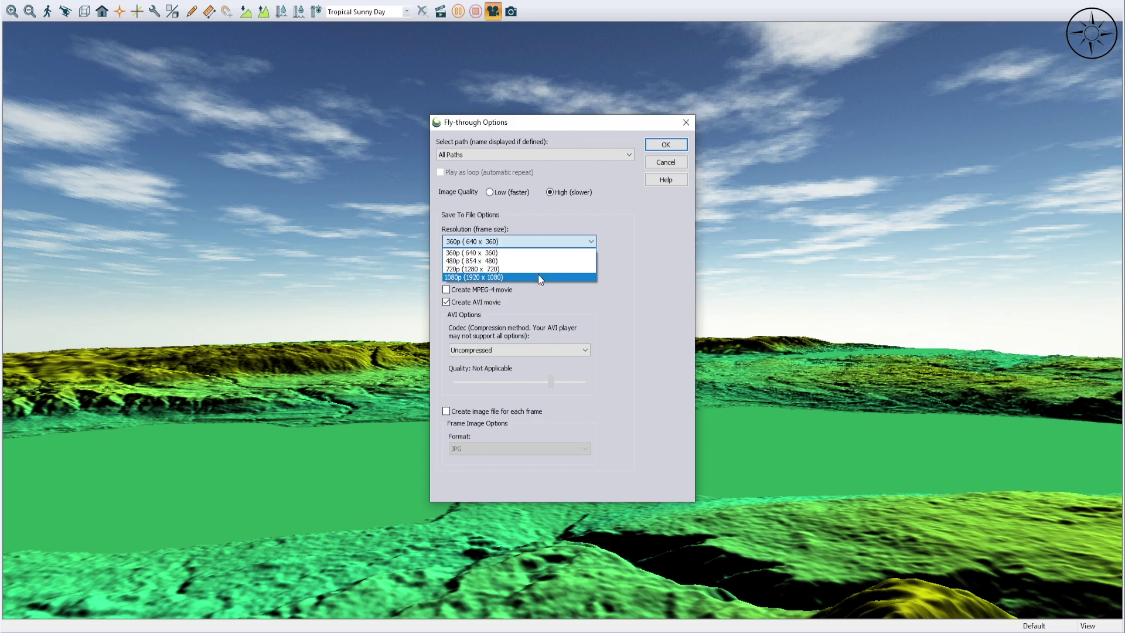
click(538, 277)
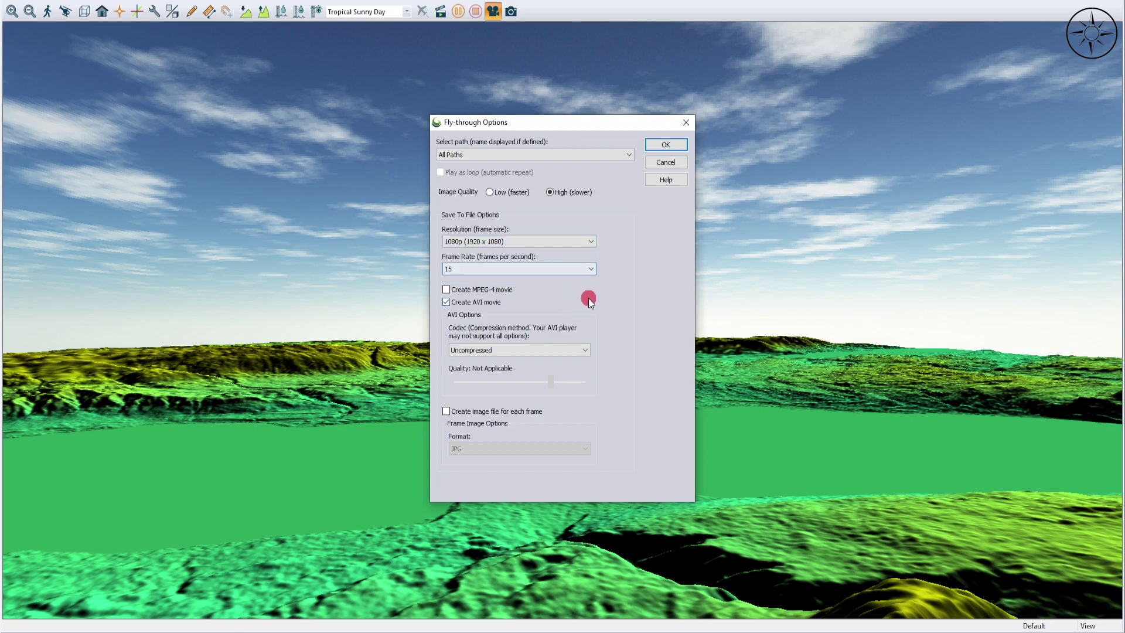
click(586, 269)
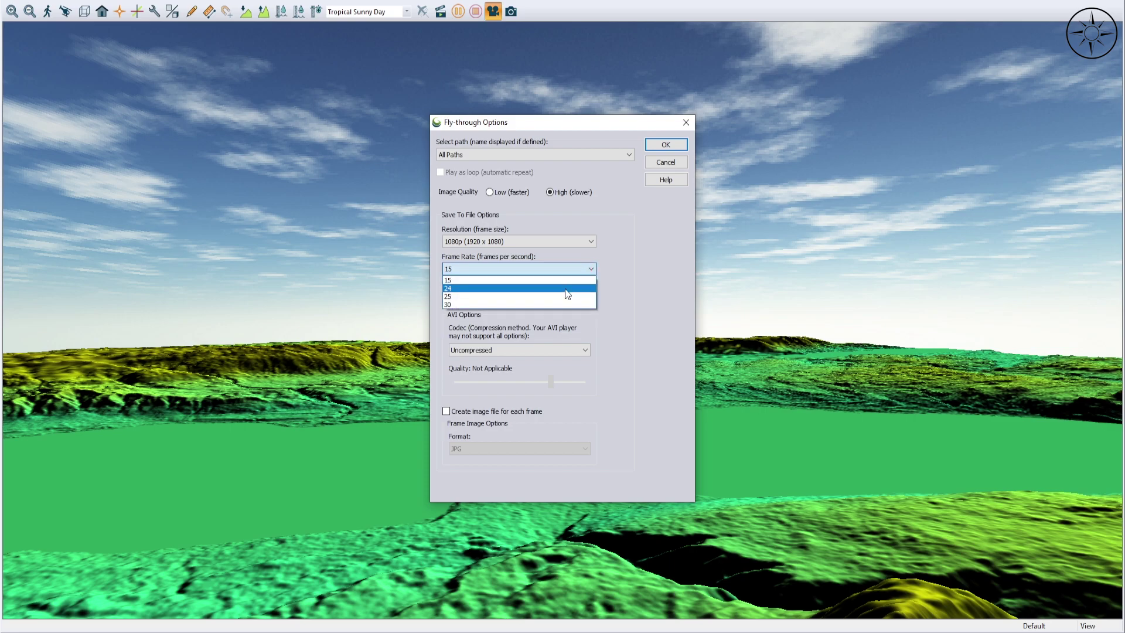
click(566, 303)
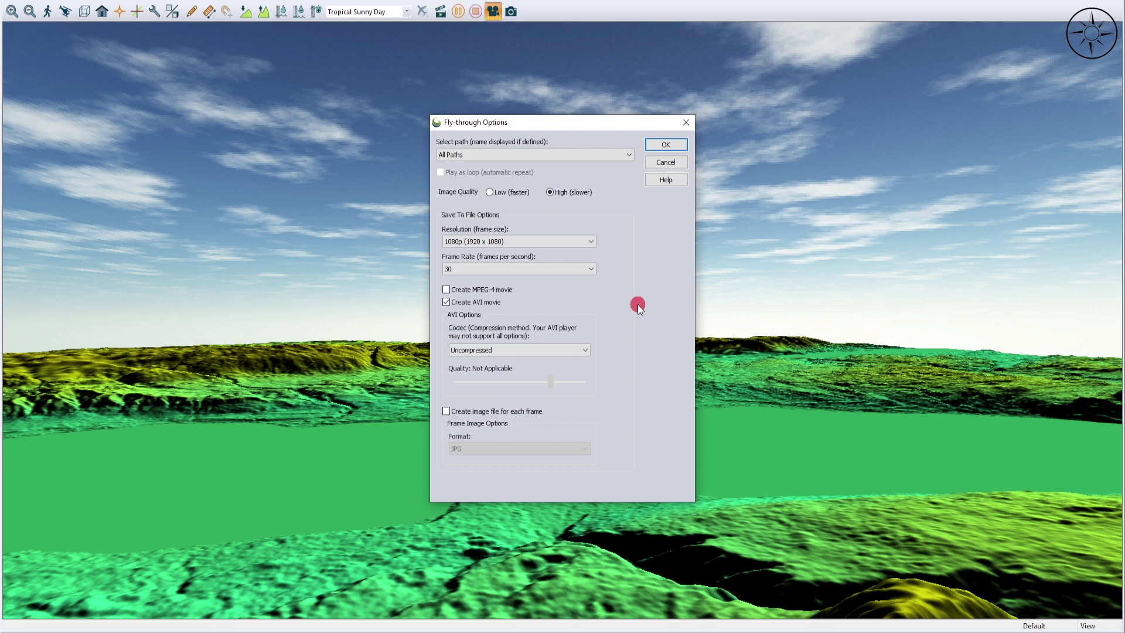
click(668, 146)
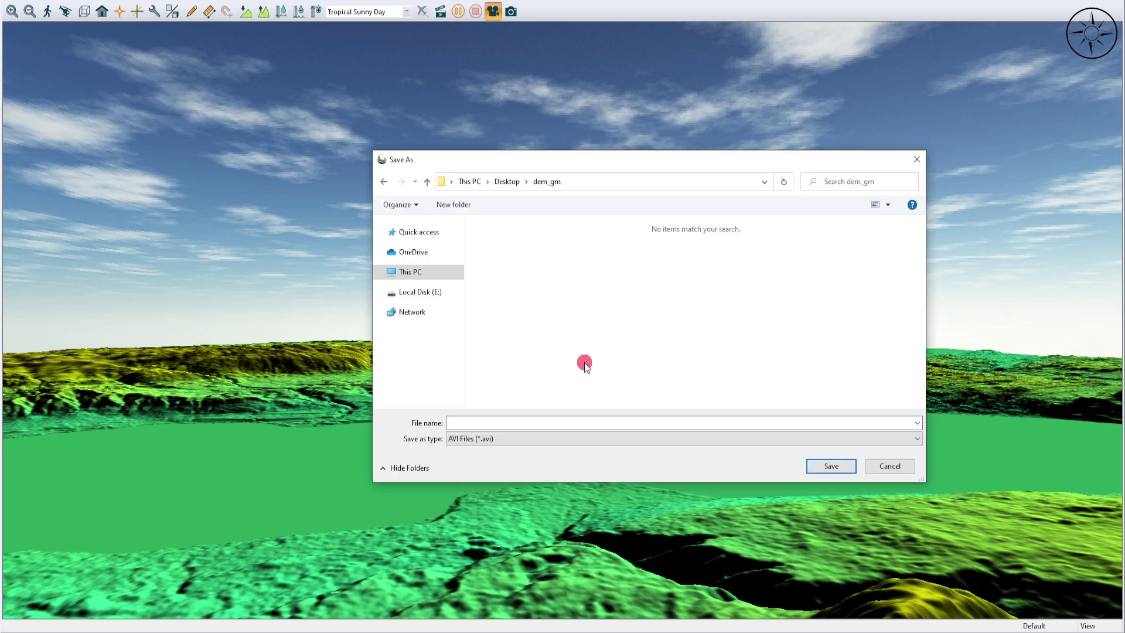
- Save the AVI video as fly_1 in the dem_gm folder
click(507, 424)
text(fly_1)
click(831, 466)
click(838, 466)
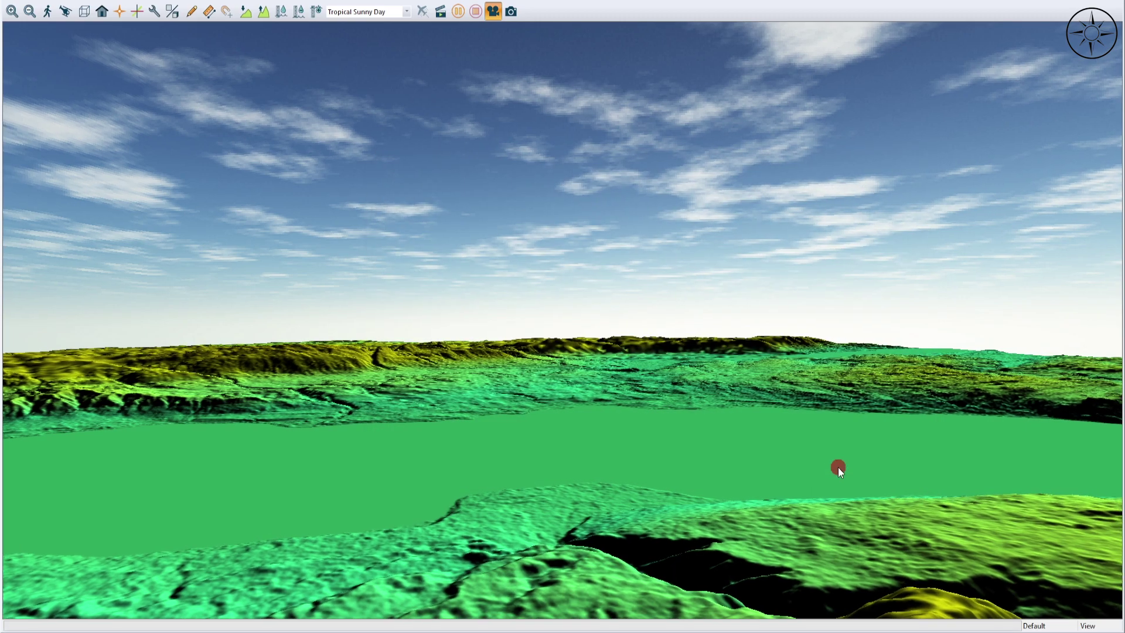